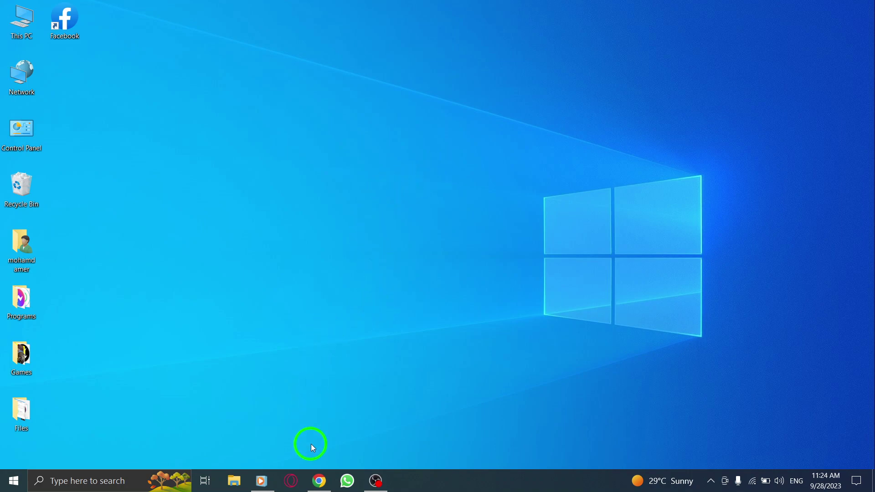
Switch to Facebook in Chrome and show the Messenger chats list.
click(318, 482)
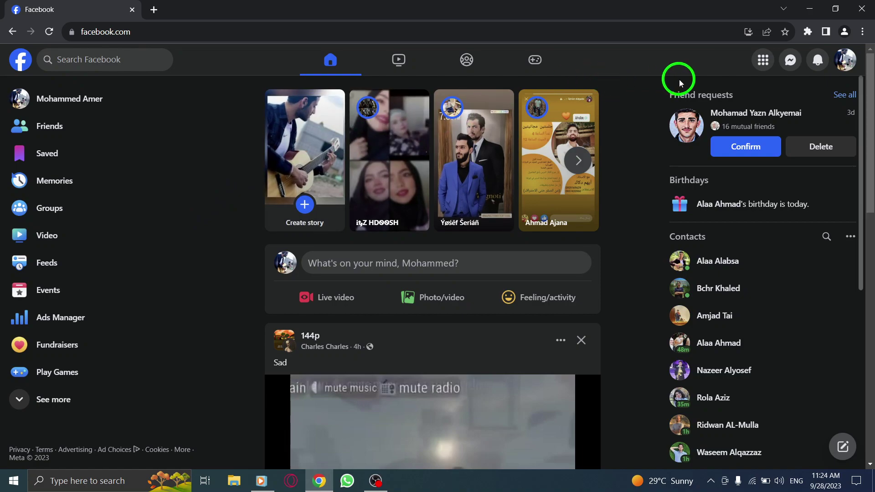
click(791, 64)
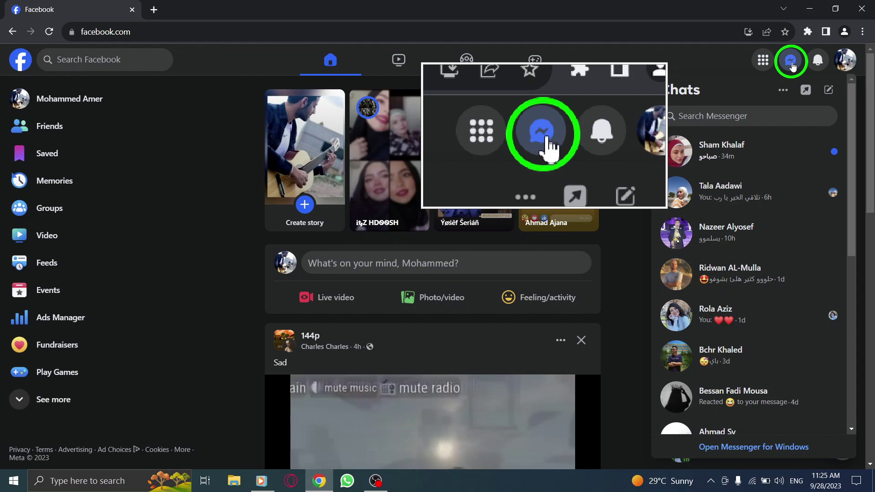
Show the Chats panel's Options menu with sound, pop-up and Active Status settings.
click(784, 92)
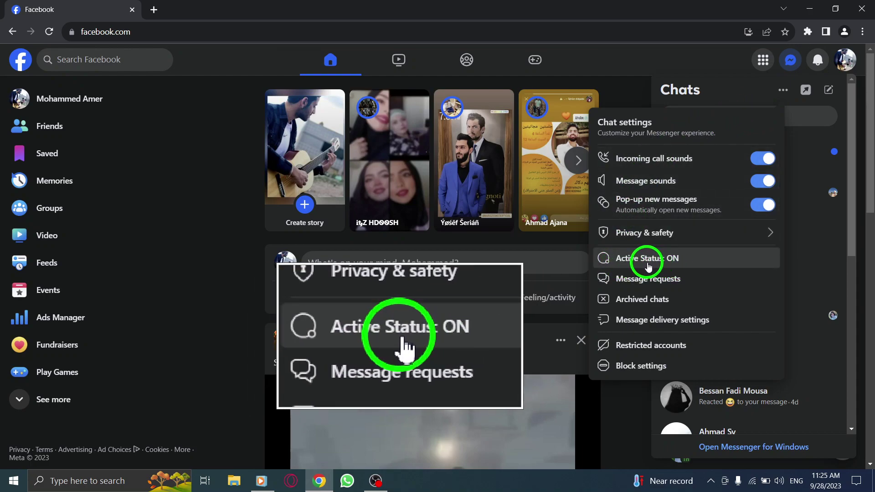
In the Active Status dialog, switch Active Status off, then on again.
click(649, 265)
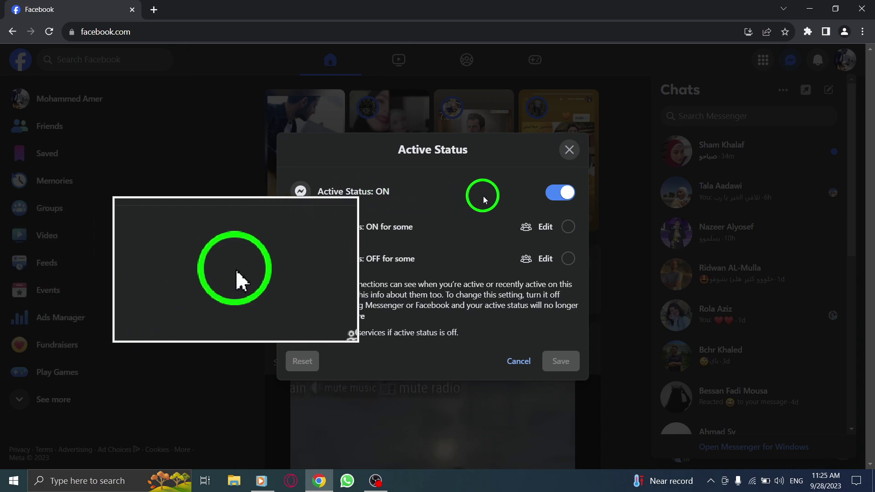
click(556, 193)
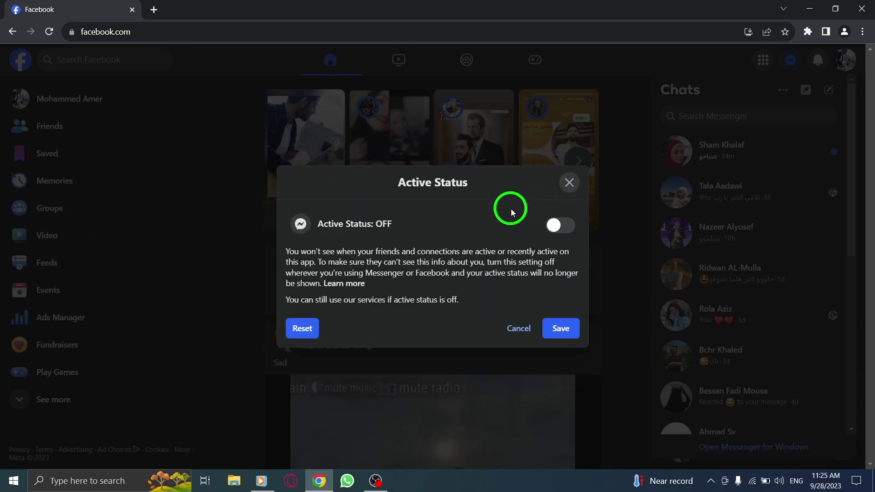
click(553, 225)
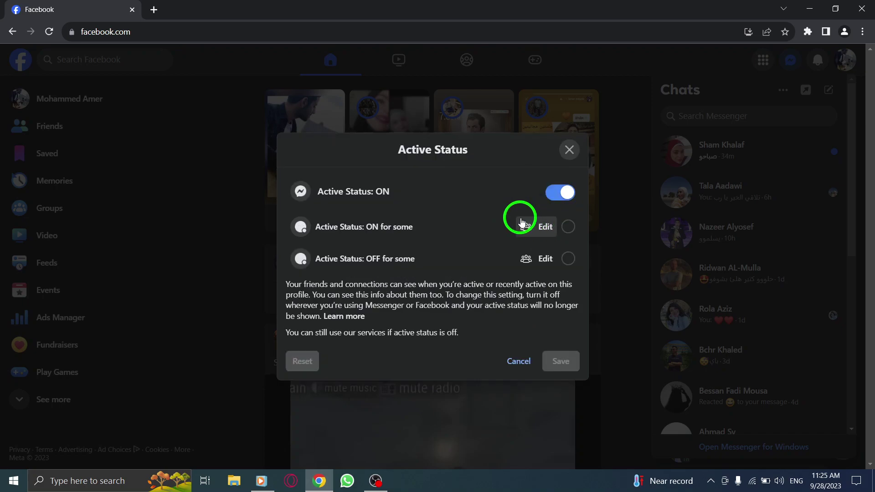